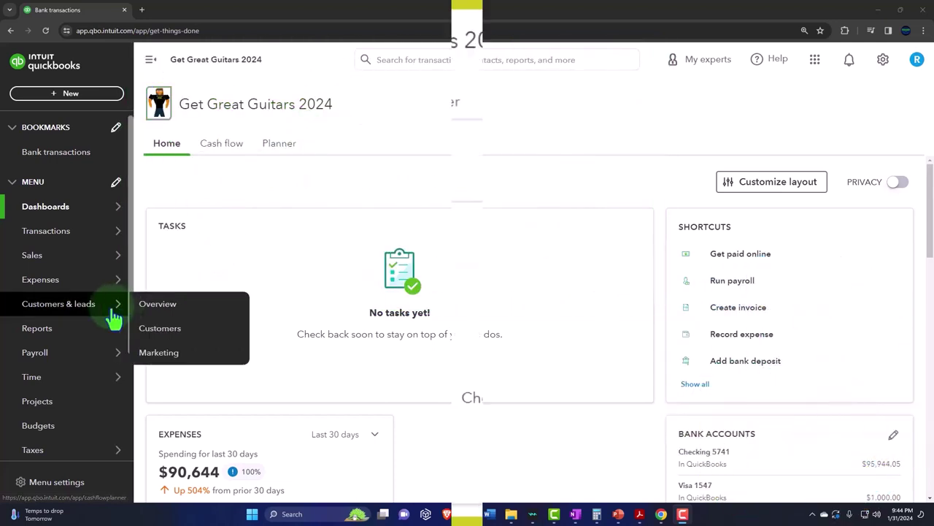
From Reports, open Balance Sheet, Profit and Loss and Trial Balance each in a new browser tab.
left_click(45, 330)
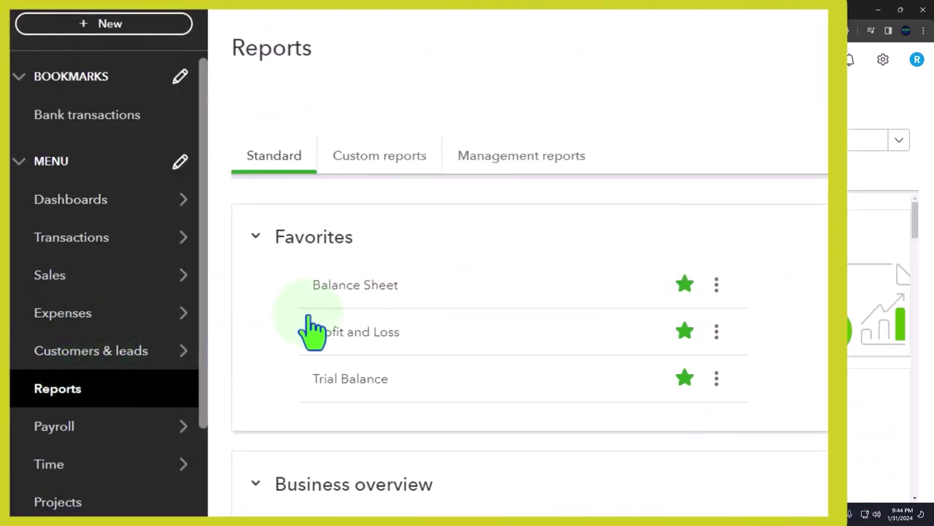
right_click(370, 305)
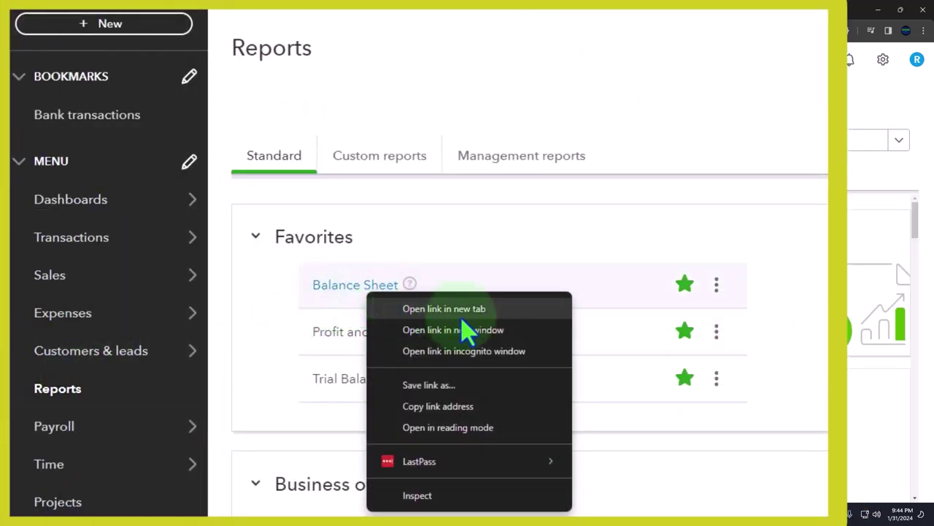
key("Escape")
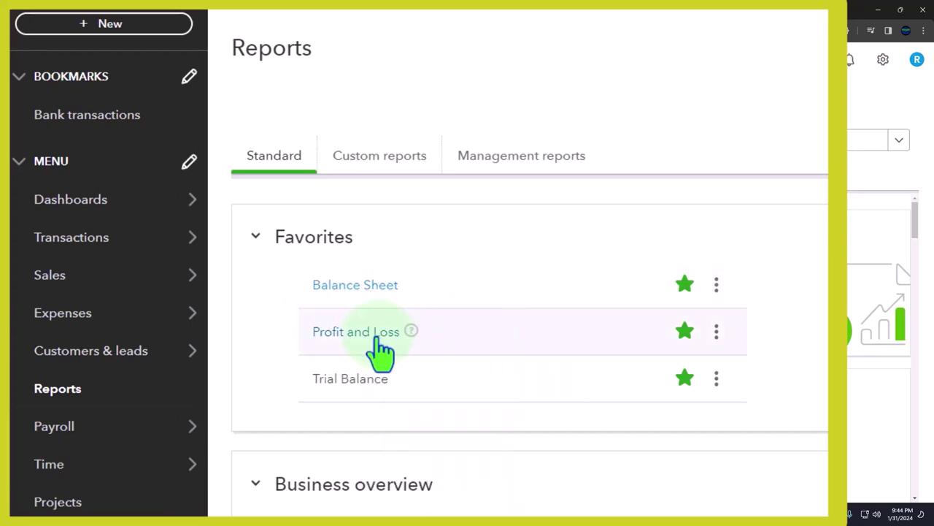
right_click(379, 340)
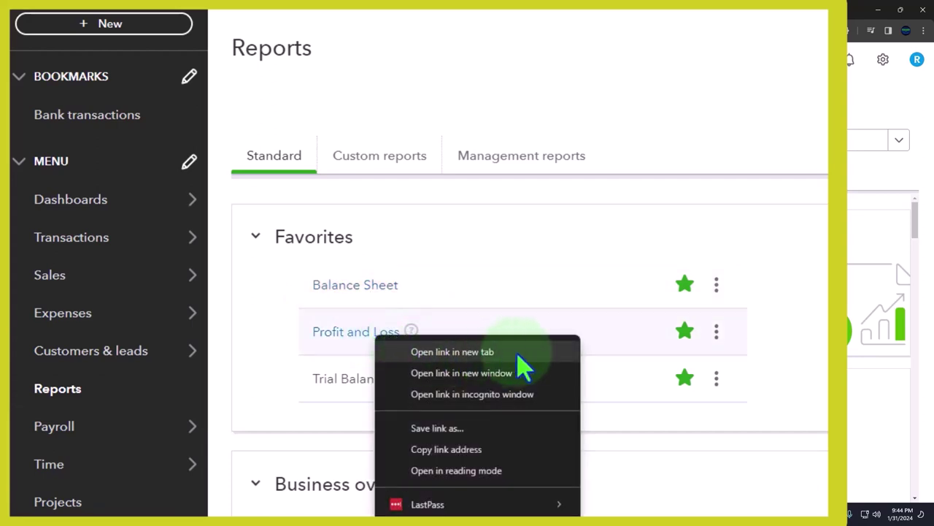
key("Escape")
right_click(371, 382)
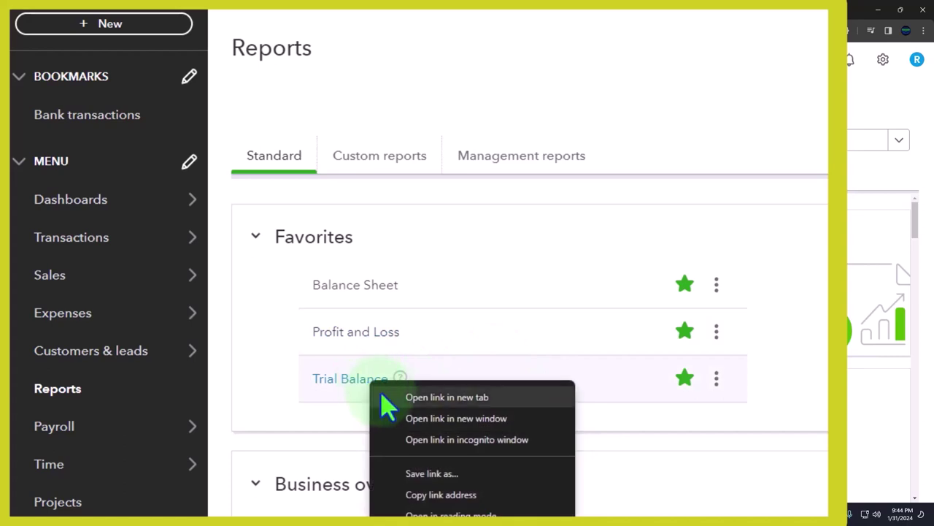
key("Escape")
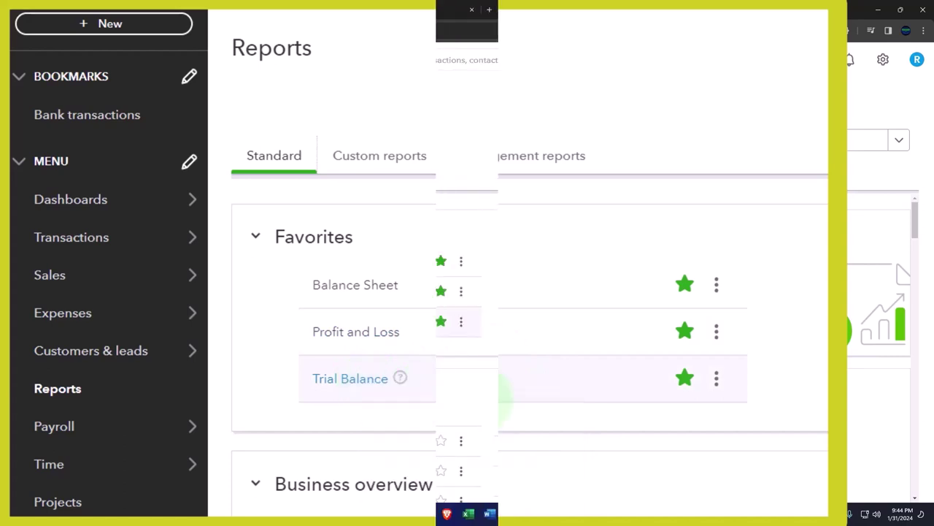
Rerun the Balance Sheet for 01/01/2024–02/29/2024 with columns displayed by Months.
left_click(197, 13)
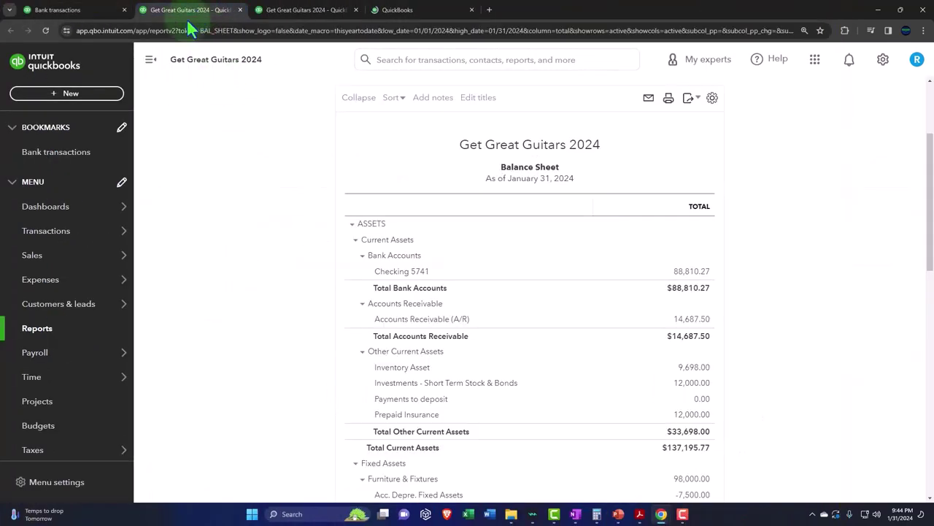
left_click(150, 60)
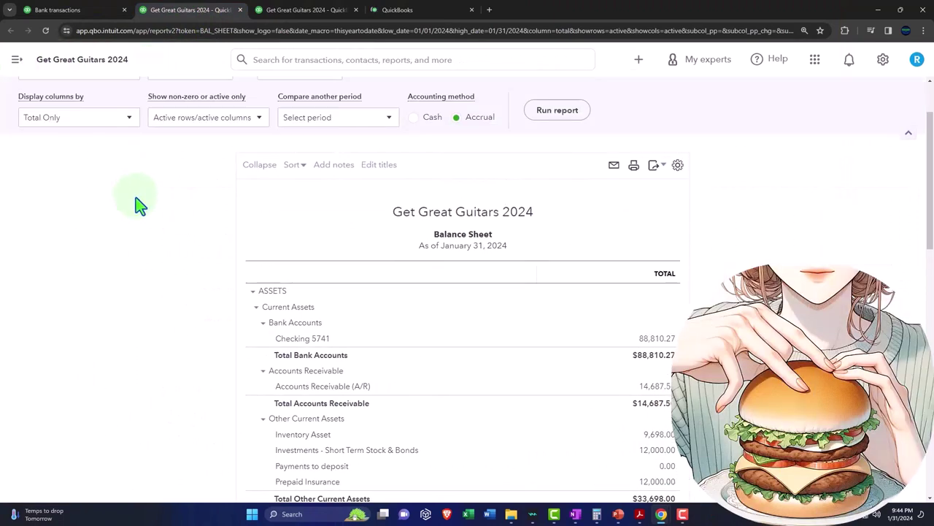
left_click(210, 155)
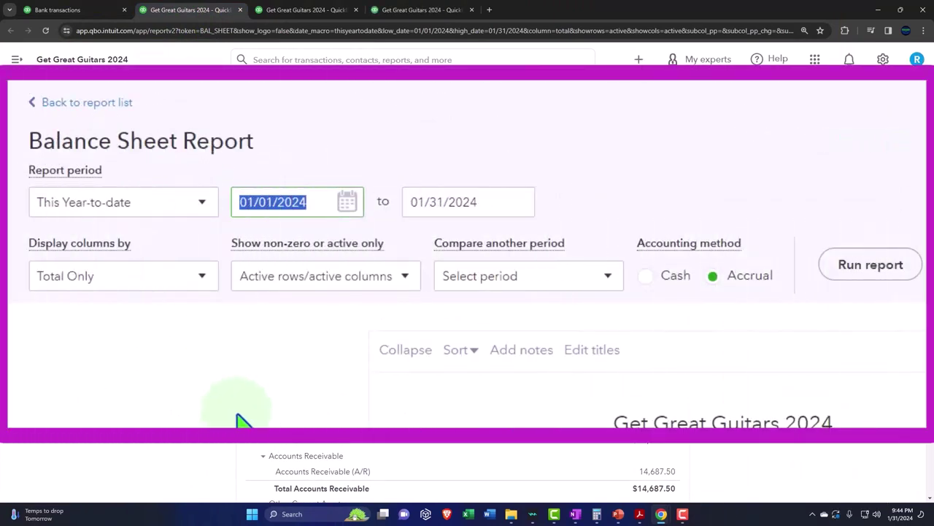
type("01")
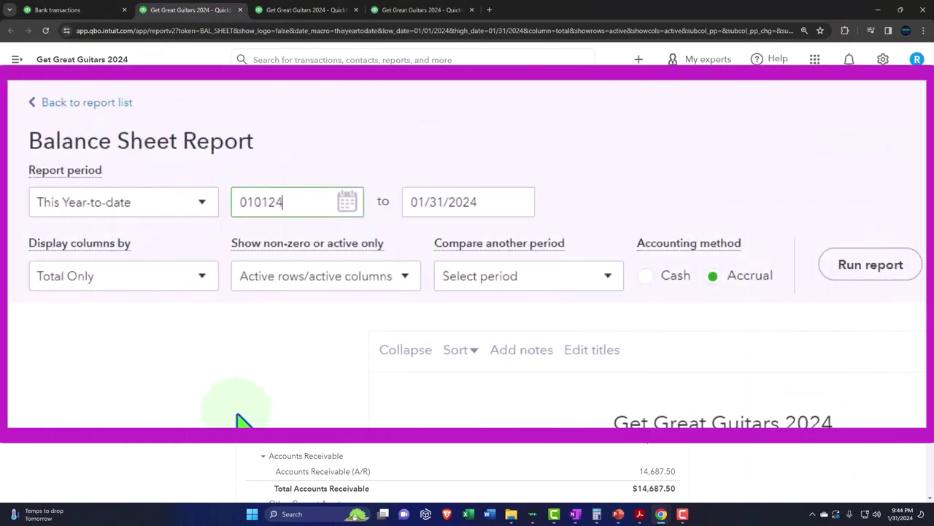
key("Tab")
type("0")
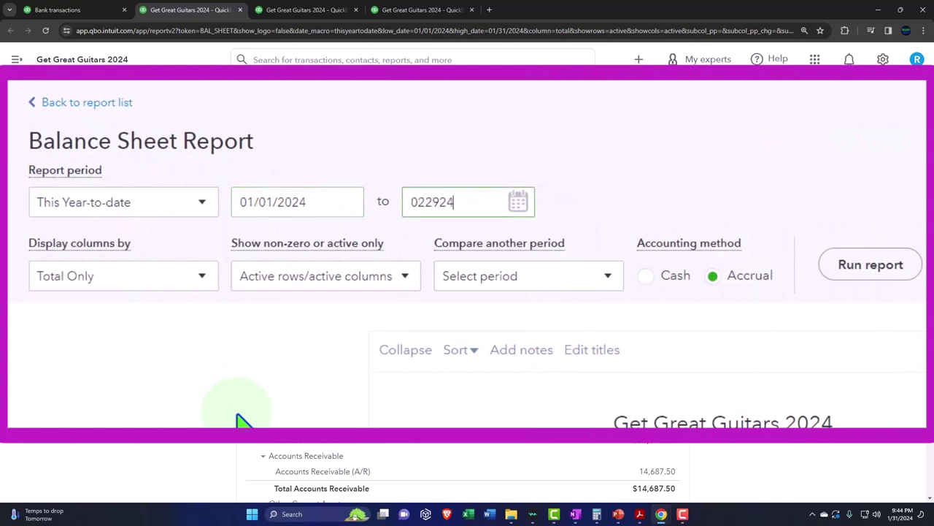
left_click(240, 412)
left_click(202, 277)
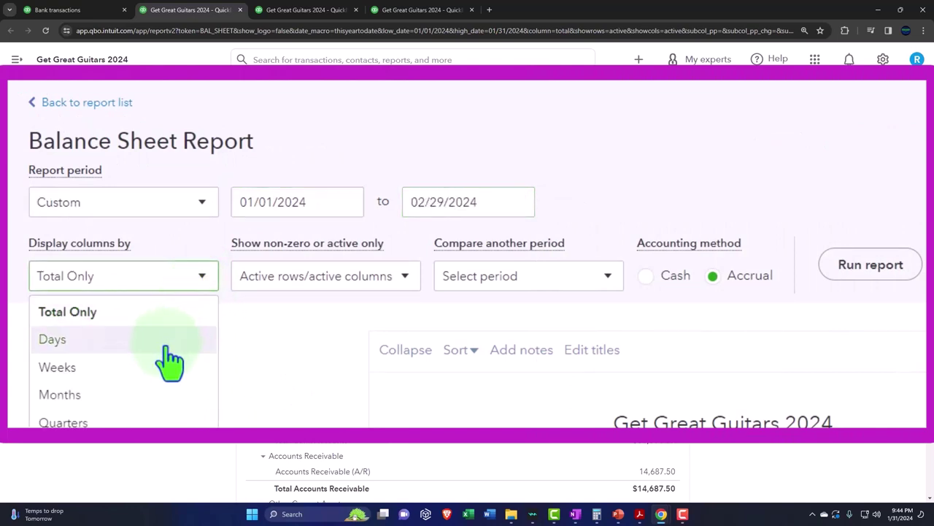
left_click(152, 405)
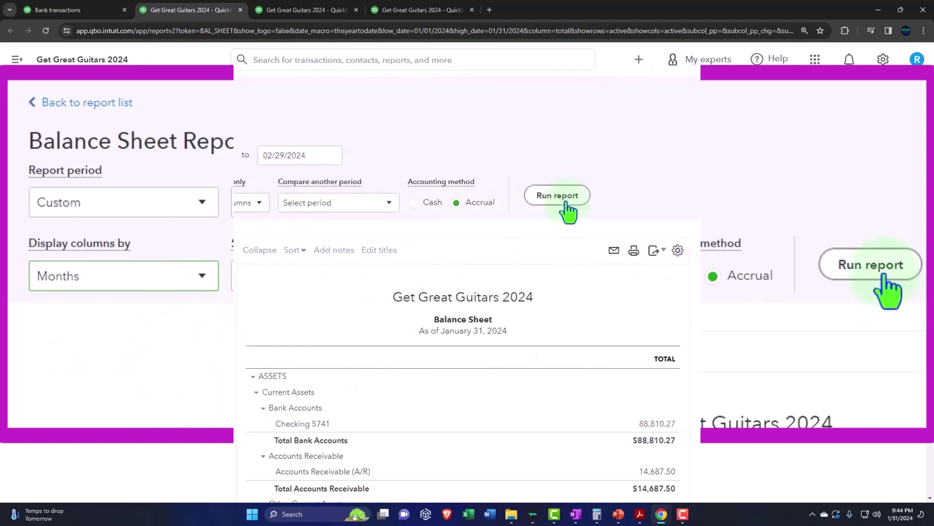
left_click(566, 203)
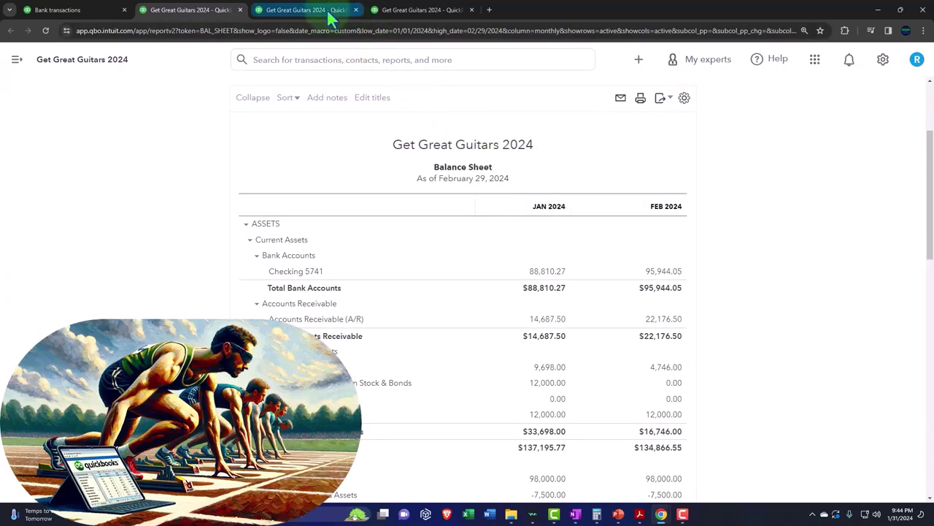
Rerun Profit and Loss for 01/01/2024–02/29/2024 with columns displayed by Months.
left_click(325, 14)
left_click(151, 61)
scroll(149, 176, "up", 3)
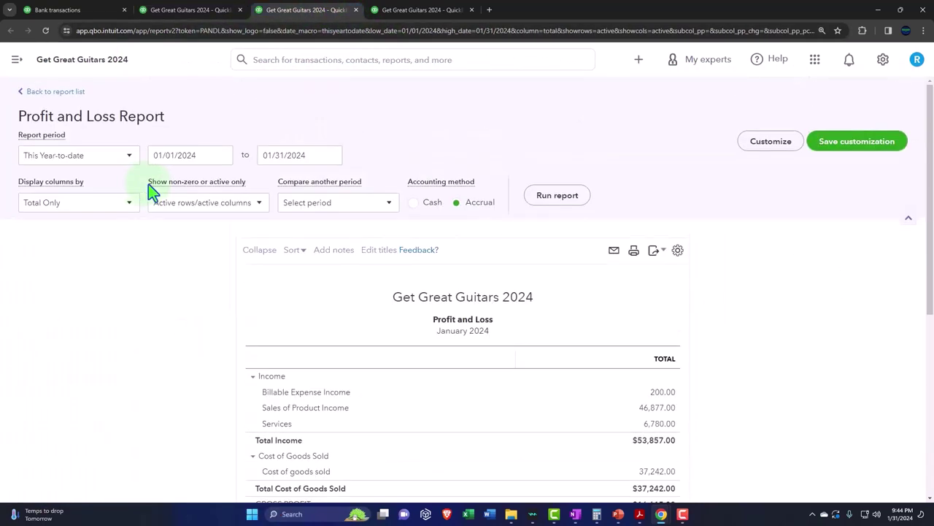
left_click(198, 156)
type("010")
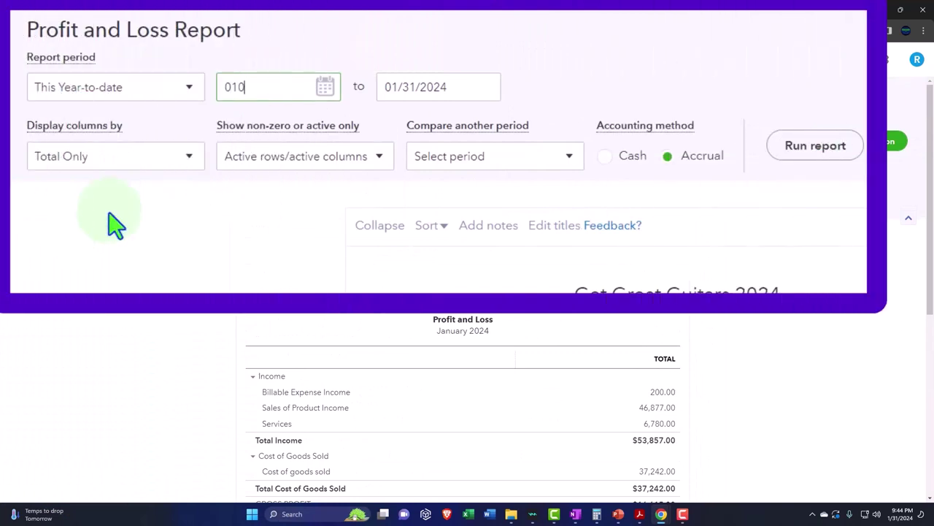
type("1/01/2024")
key("Tab")
type("0")
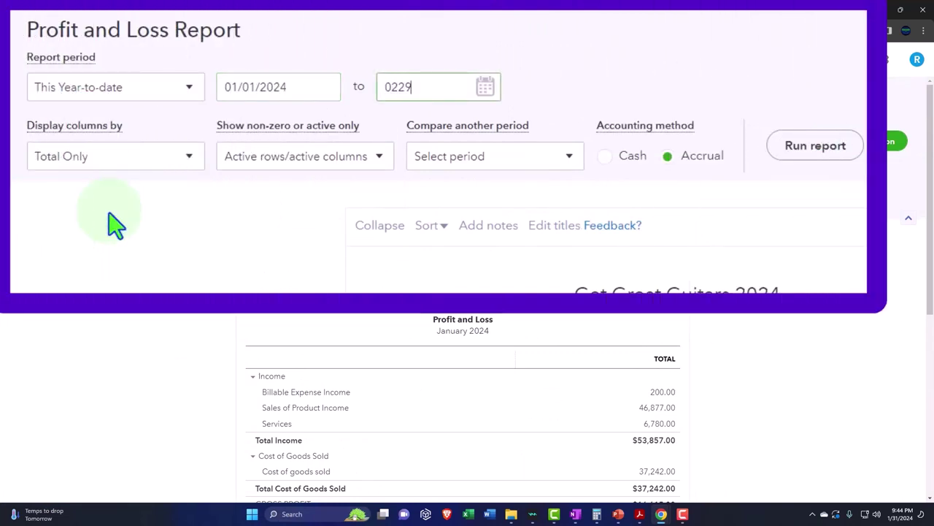
left_click(114, 223)
left_click(153, 162)
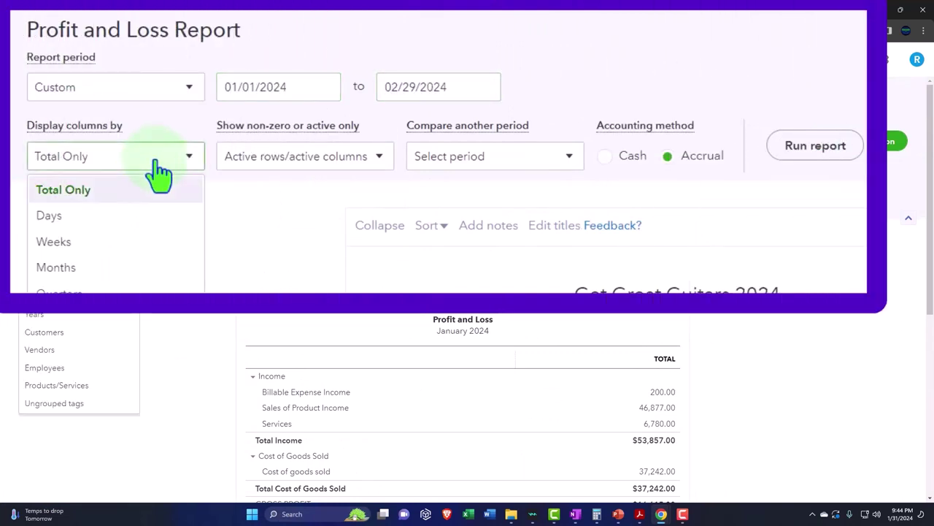
left_click(135, 274)
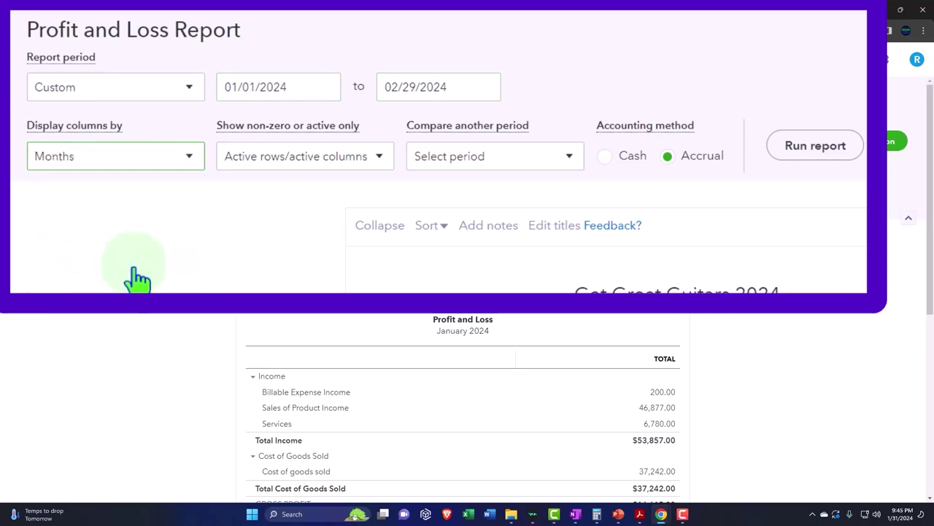
left_click(559, 195)
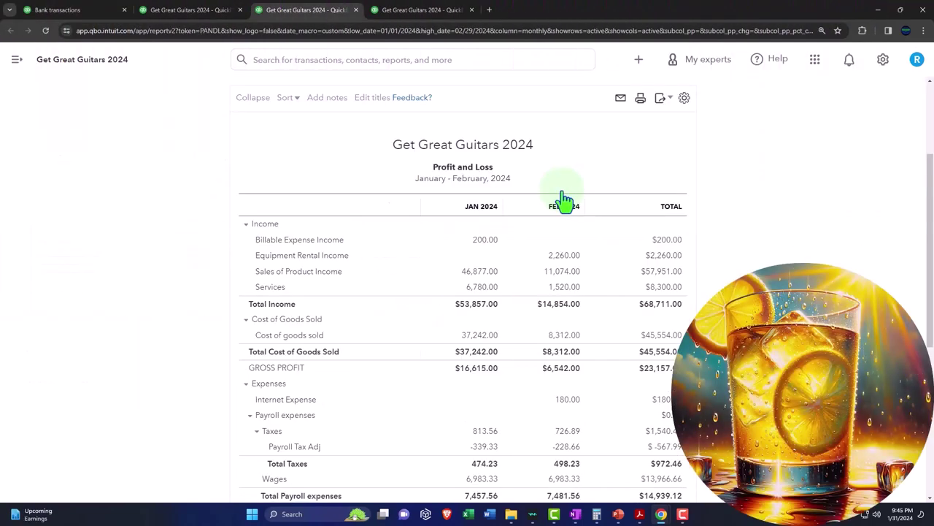
Rerun the Trial Balance for 01/01/2024–02/29/2024 with columns displayed by Months.
left_click(419, 10)
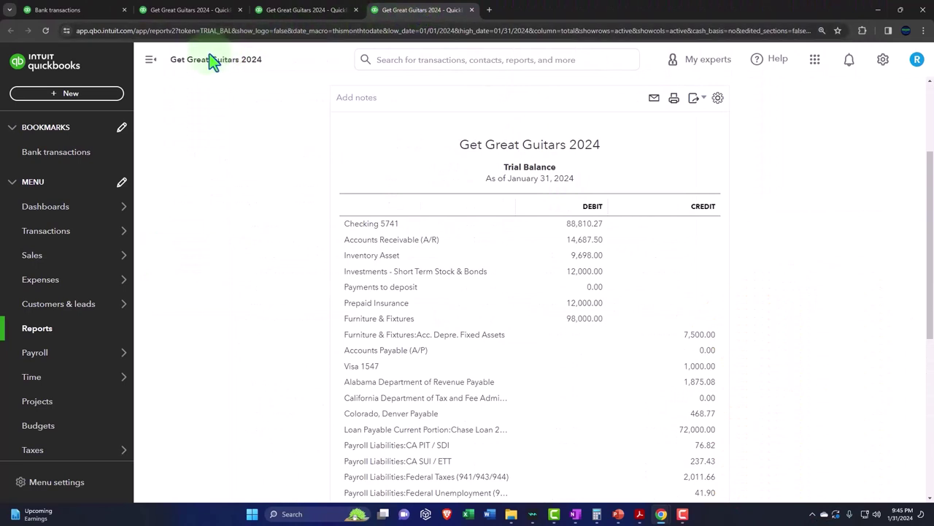
left_click(152, 60)
scroll(128, 234, "up", 2)
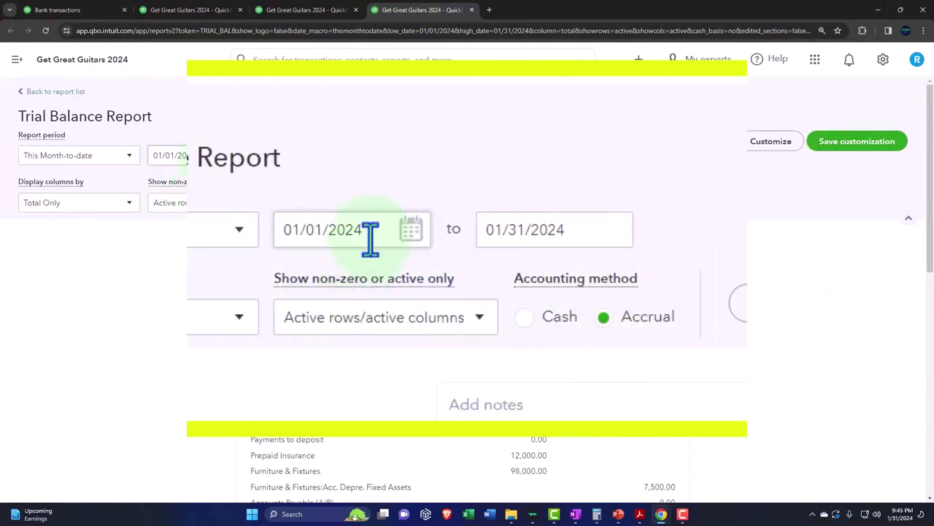
left_click(179, 153)
type("0")
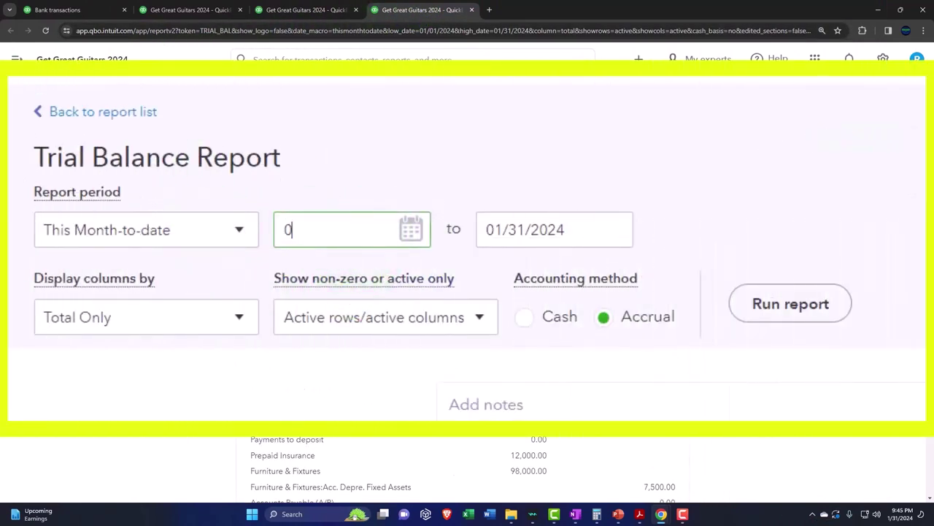
type("10124")
key("Tab")
type("0")
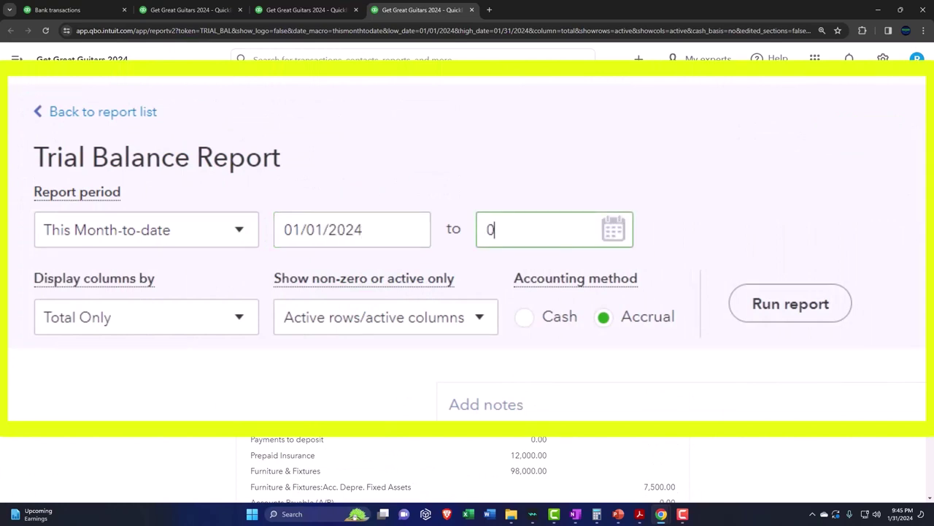
type("2/29/2024")
key("Tab")
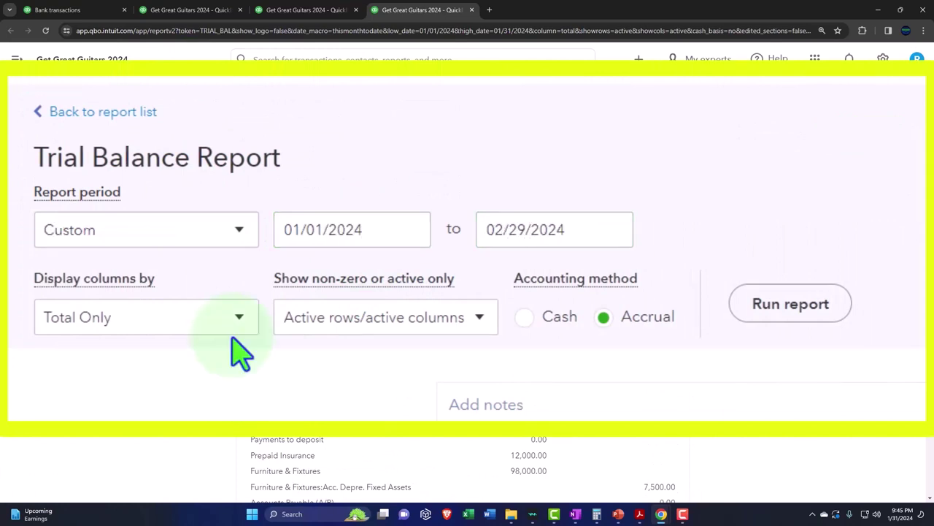
left_click(234, 329)
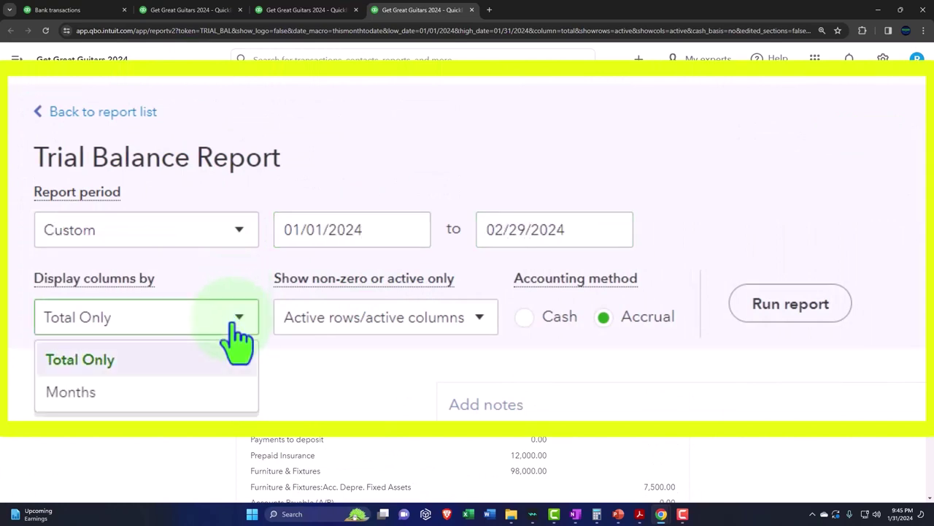
left_click(205, 398)
left_click(430, 206)
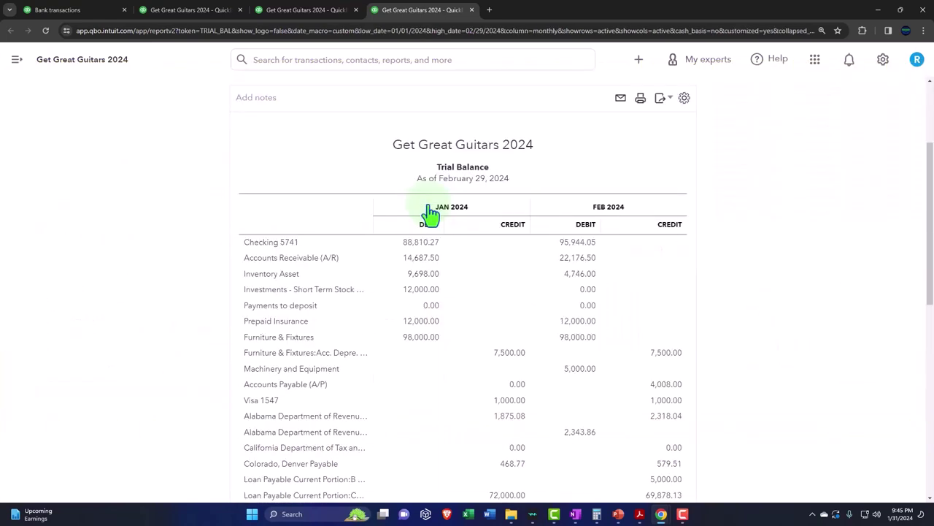
left_click(394, 21)
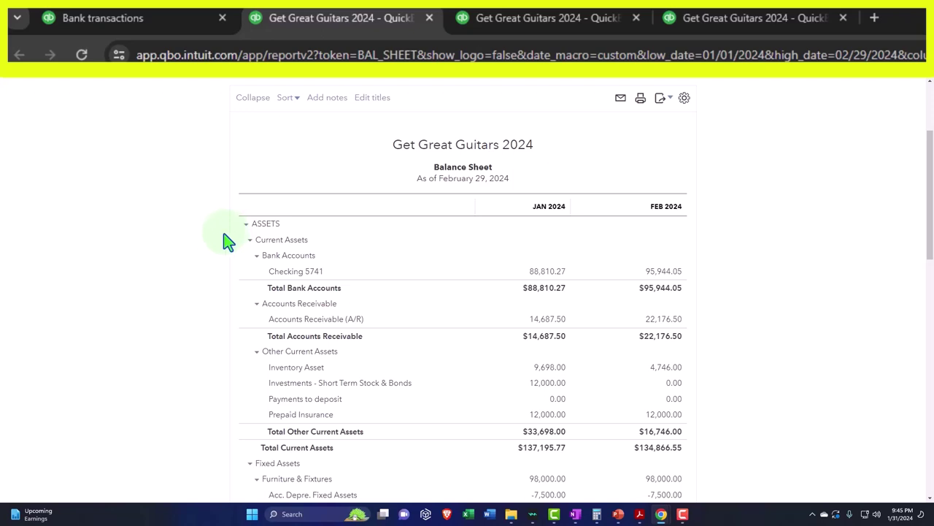
key("ctrl+plus")
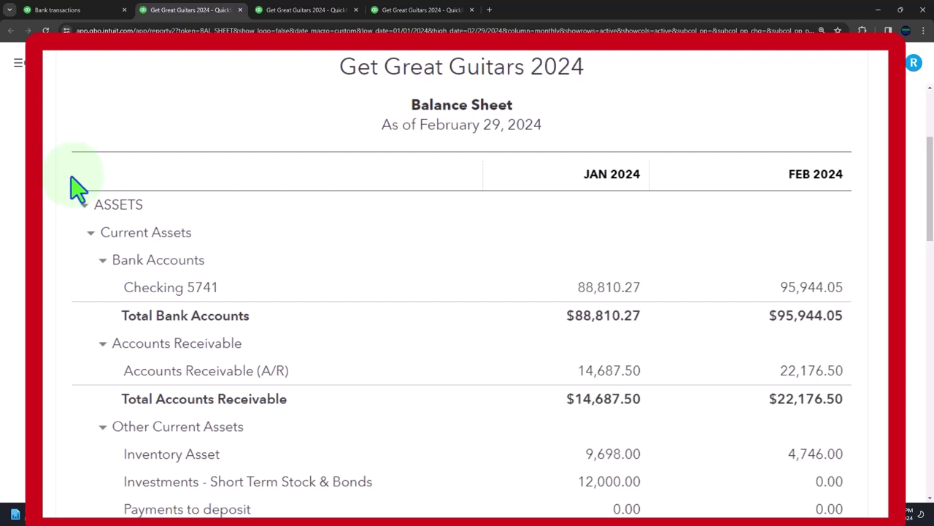
scroll(77, 188, "down", 1)
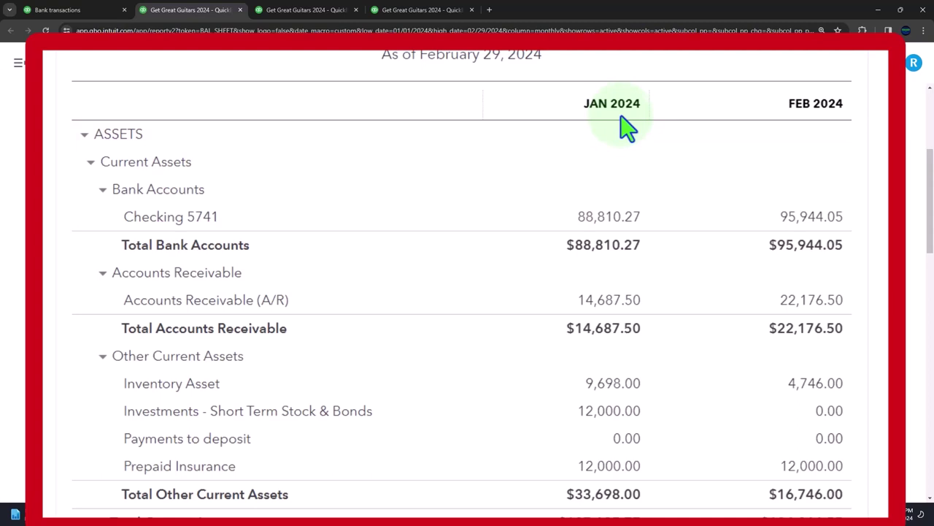
mouse_move(639, 514)
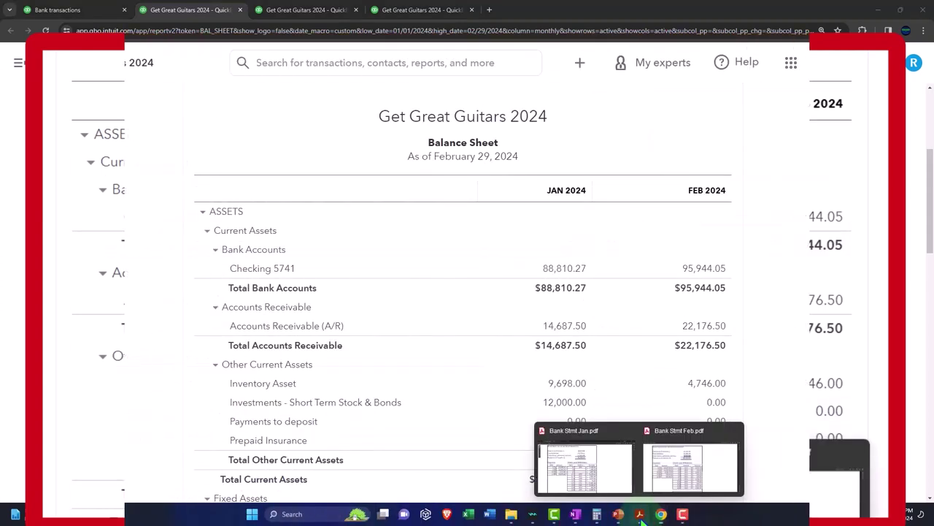
left_click(619, 487)
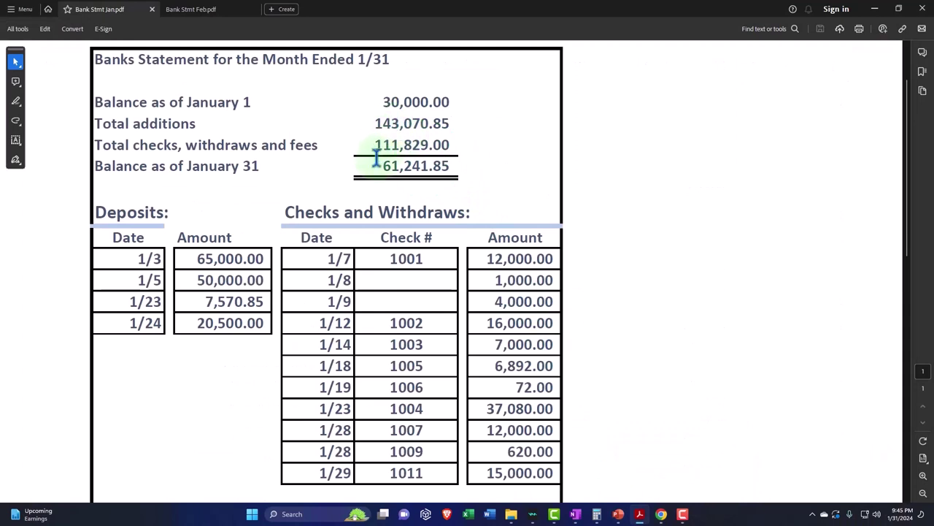
left_click_drag(377, 158, 482, 156)
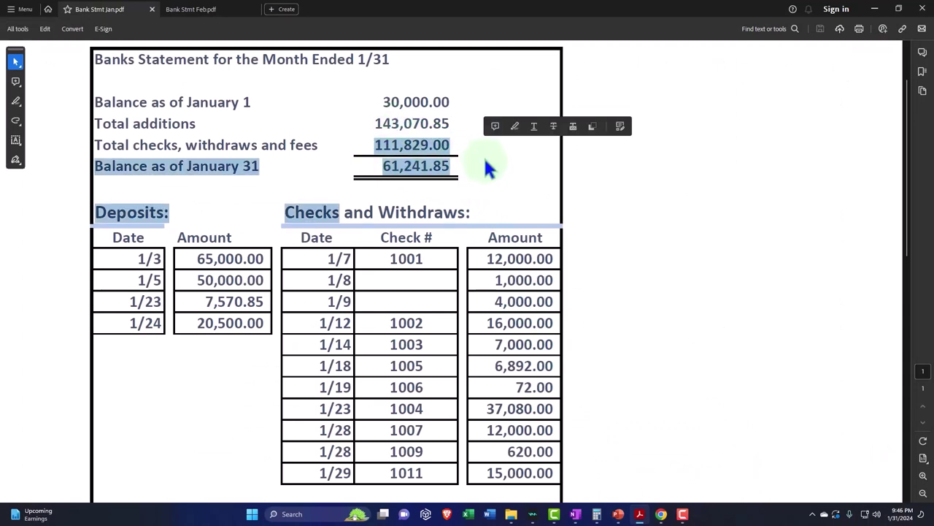
left_click(483, 173)
mouse_move(661, 511)
left_click(634, 479)
Check the Checking 5741 January balance on the Balance Sheet, then go to the Bank transactions page.
left_click(682, 479)
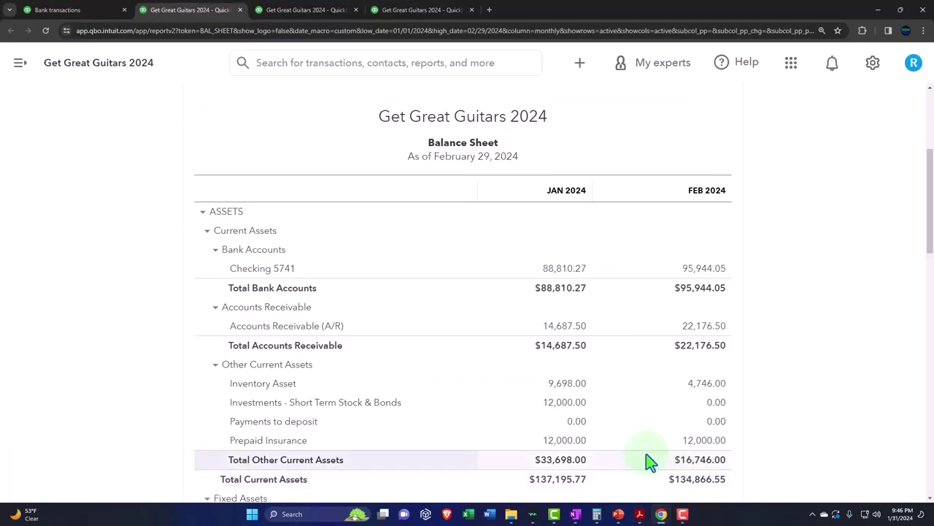
left_click(564, 285)
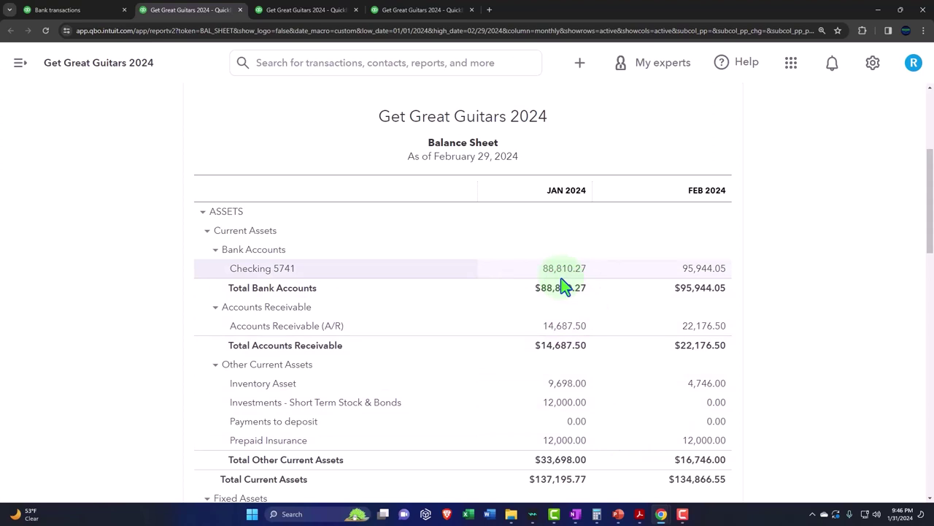
left_click(87, 13)
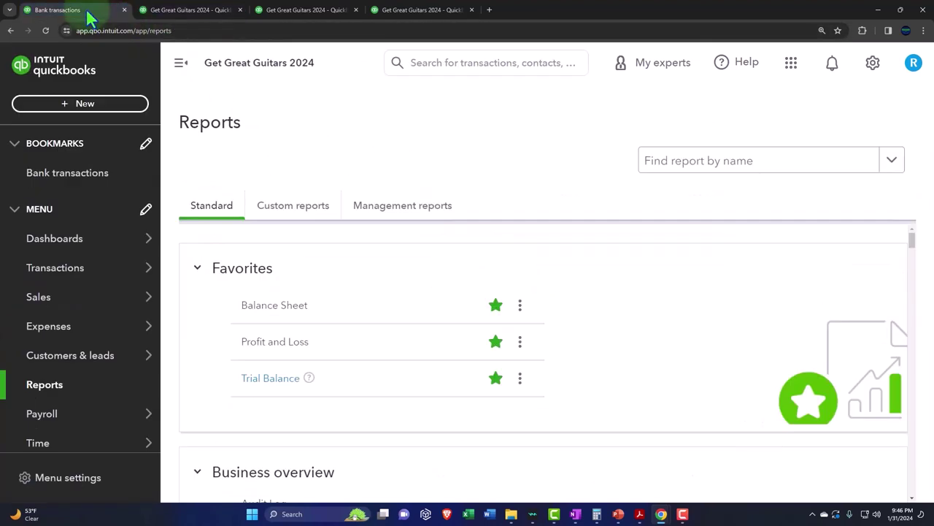
mouse_move(108, 312)
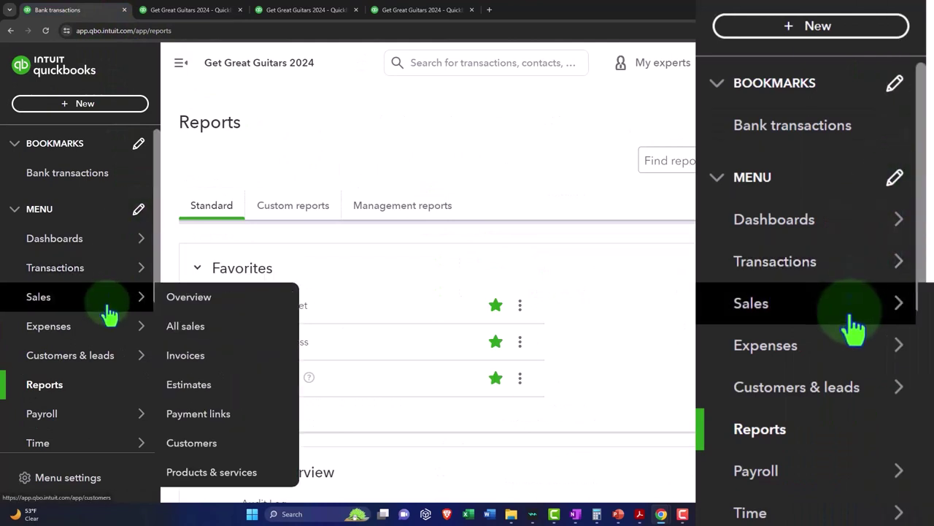
left_click(58, 270)
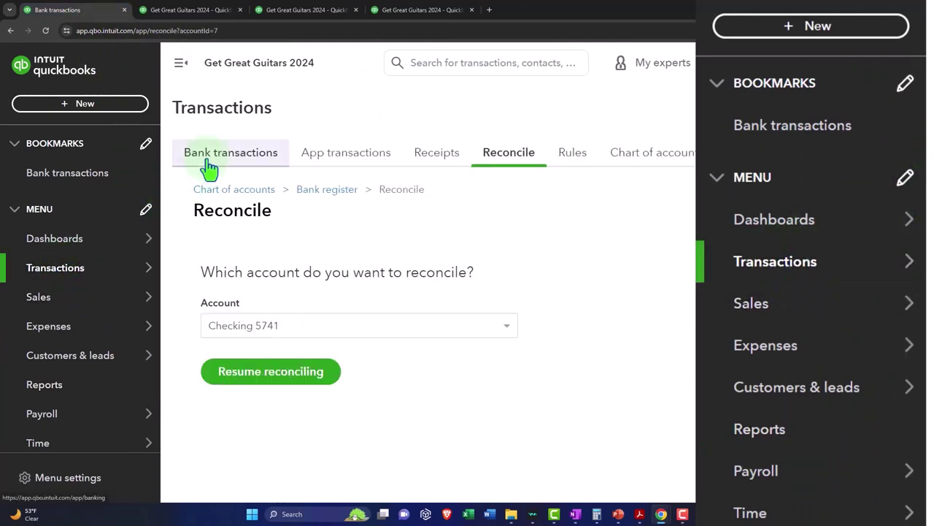
left_click(207, 162)
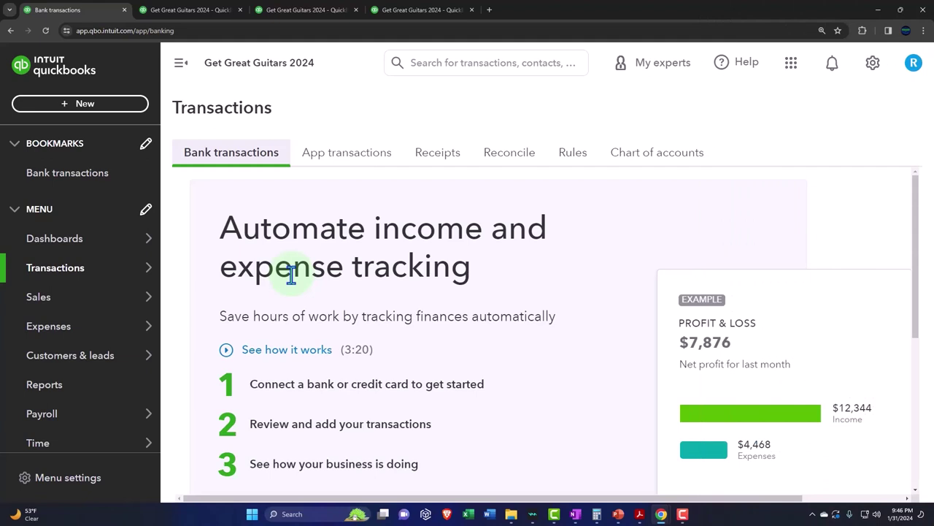
Resume the Checking 5741 reconciliation and open its statement info: ending balance 61,241.85 on 01/31/2024.
left_click(508, 153)
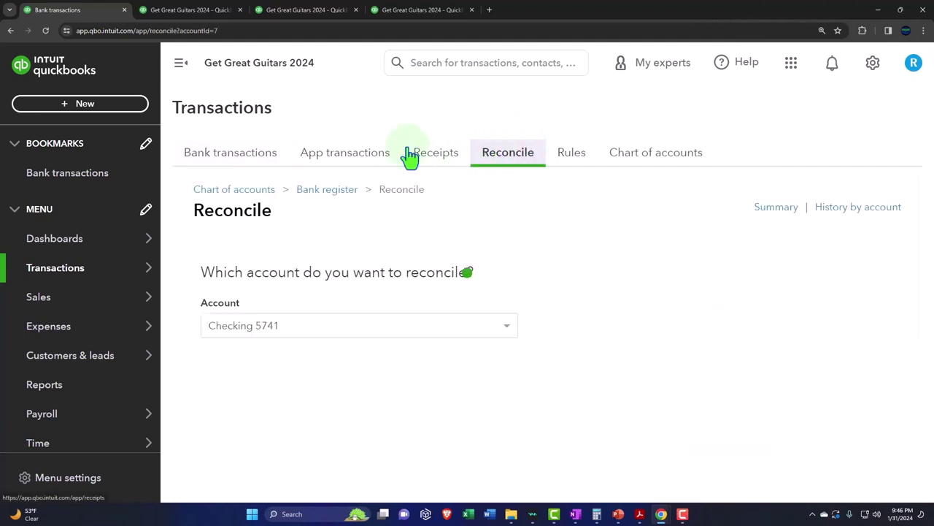
left_click(181, 63)
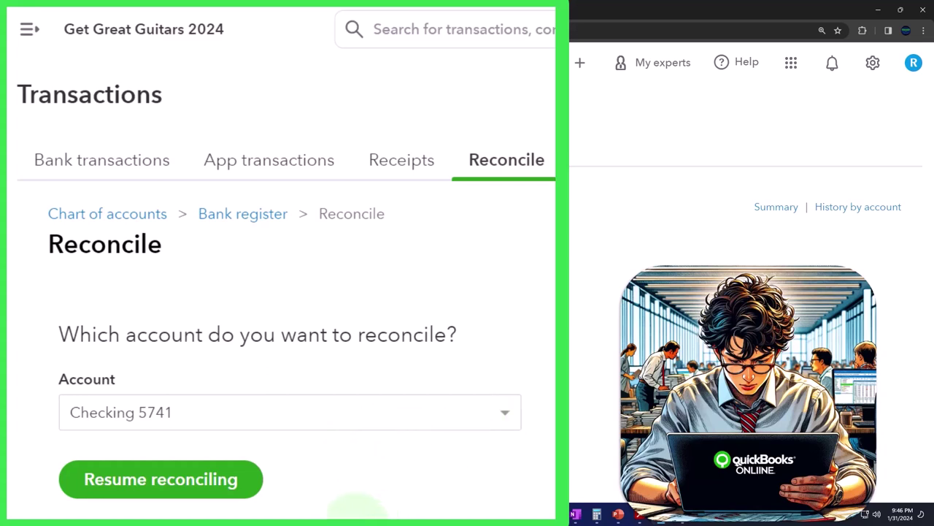
left_click(247, 497)
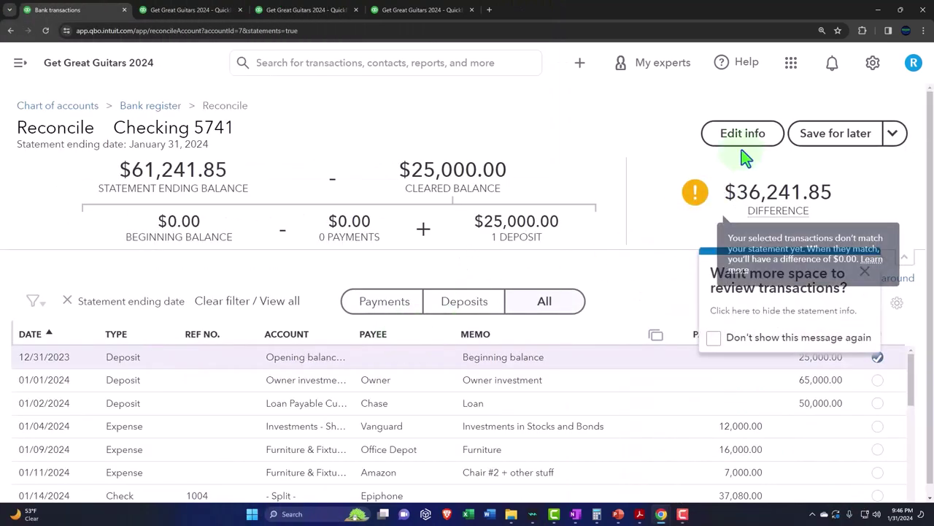
left_click(744, 142)
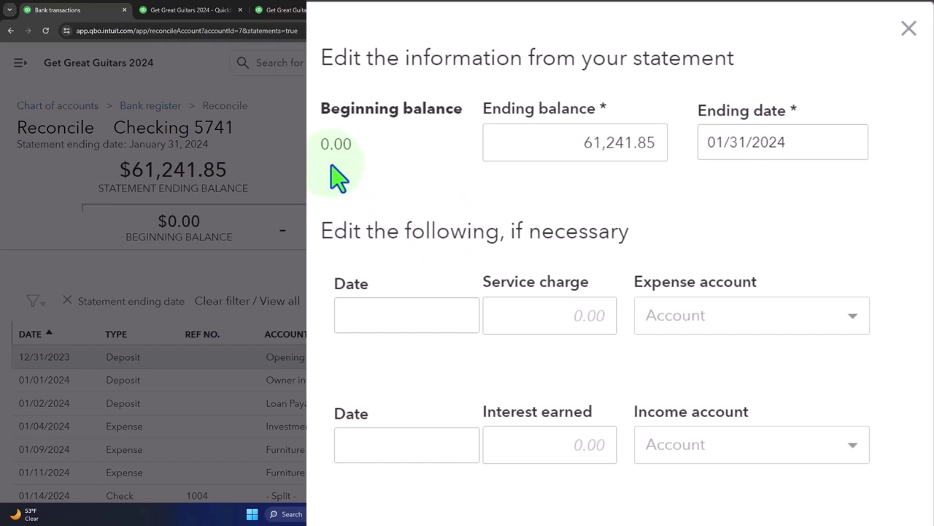
mouse_move(640, 514)
left_click(610, 475)
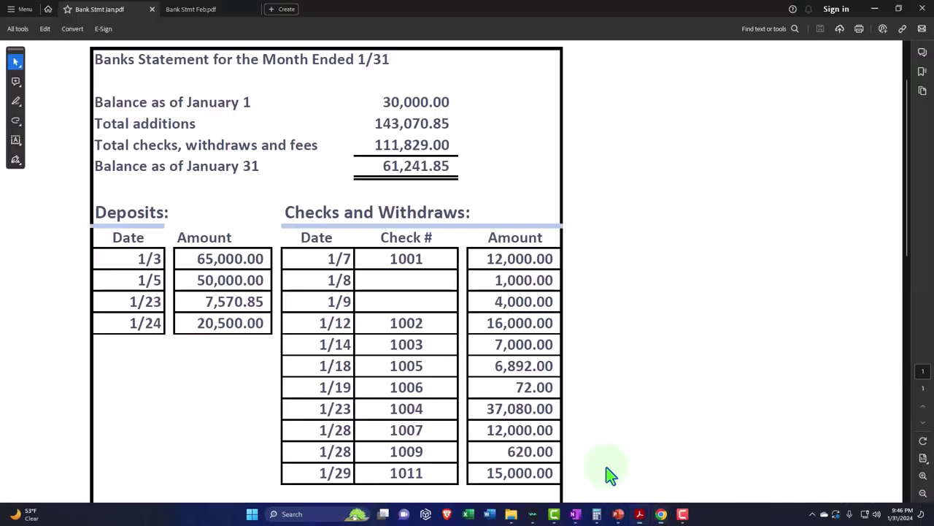
left_click(406, 126)
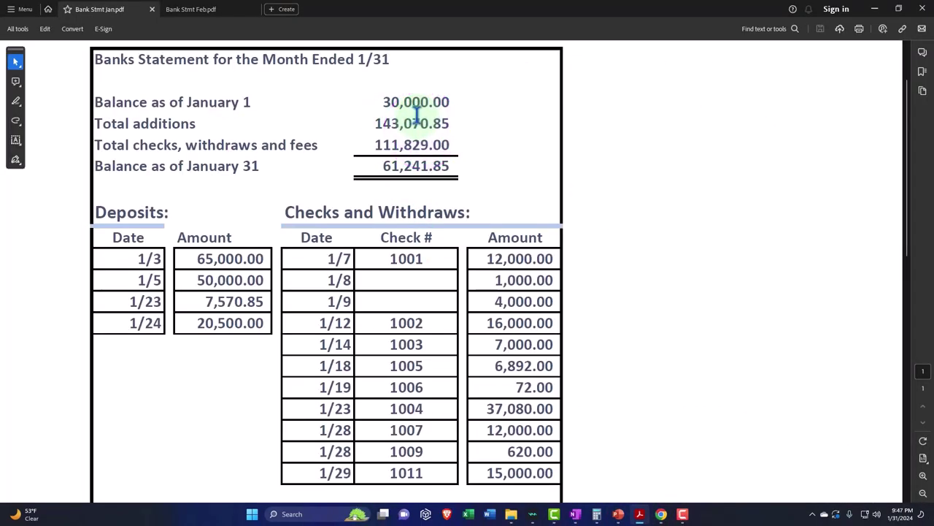
left_click(876, 9)
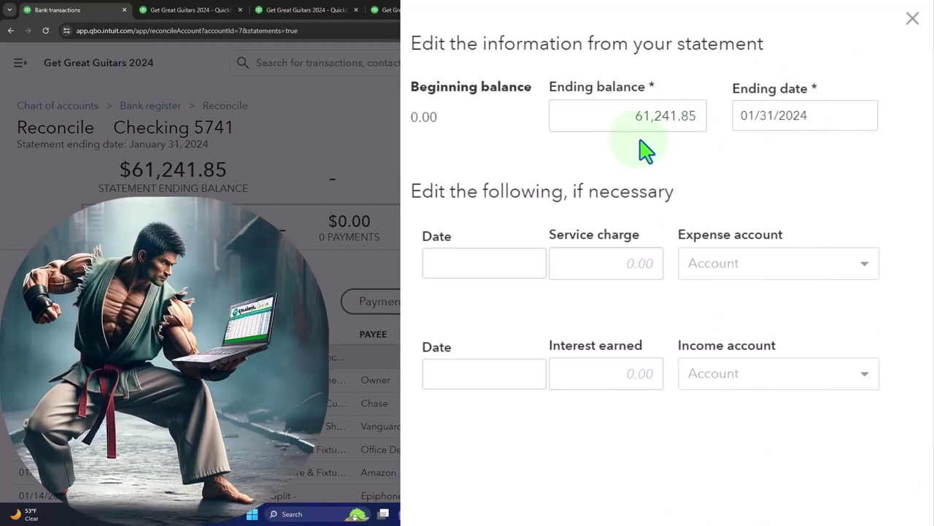
Bring Bank Stmt Jan.pdf forward to compare its 61,241.85 January 31 balance.
mouse_move(628, 514)
left_click(573, 467)
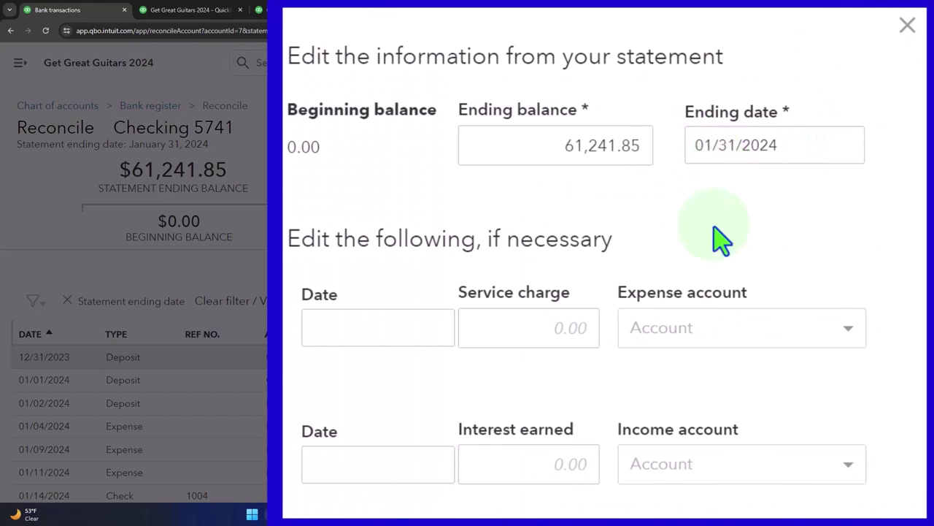
Minimize the January statement PDF to reveal the QuickBooks statement details panel.
mouse_move(640, 513)
left_click(594, 471)
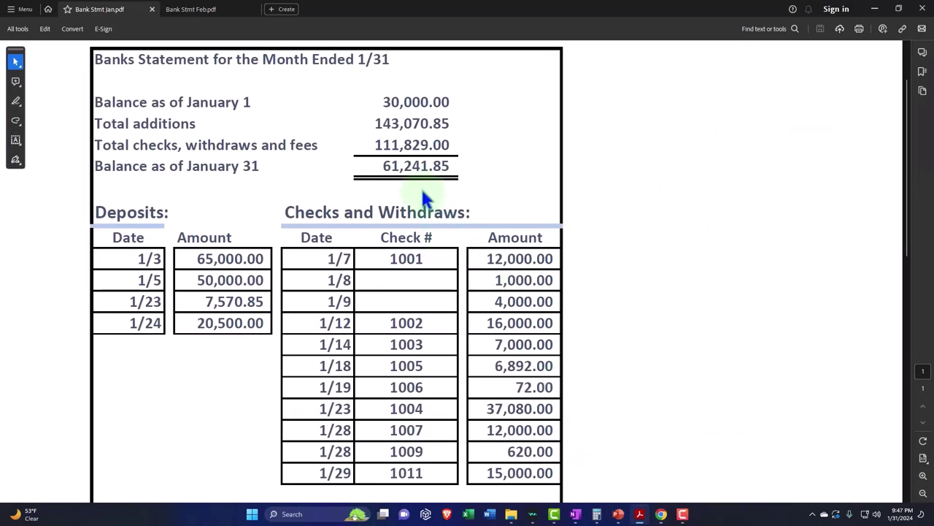
left_click(873, 10)
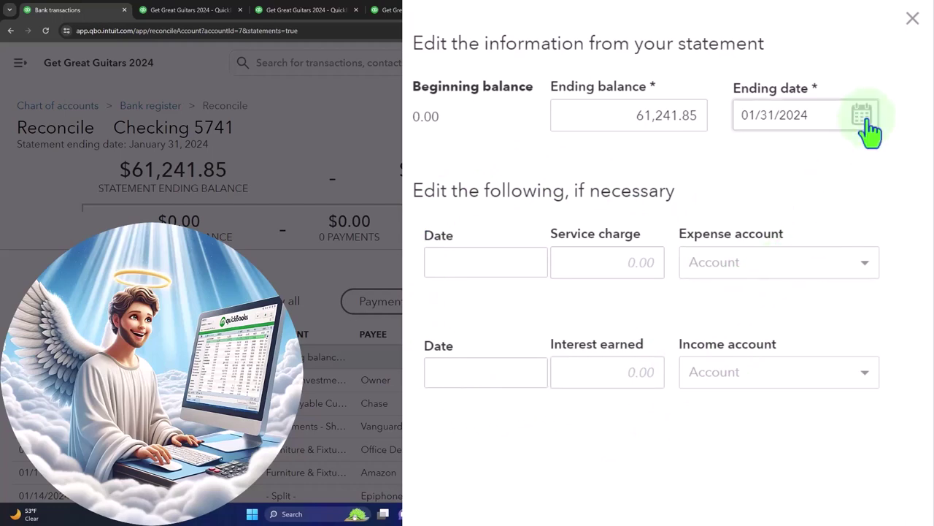
Close the statement info and uncheck the 12/31/2023 opening balance deposit, leaving a 61,241.85 difference.
left_click(916, 28)
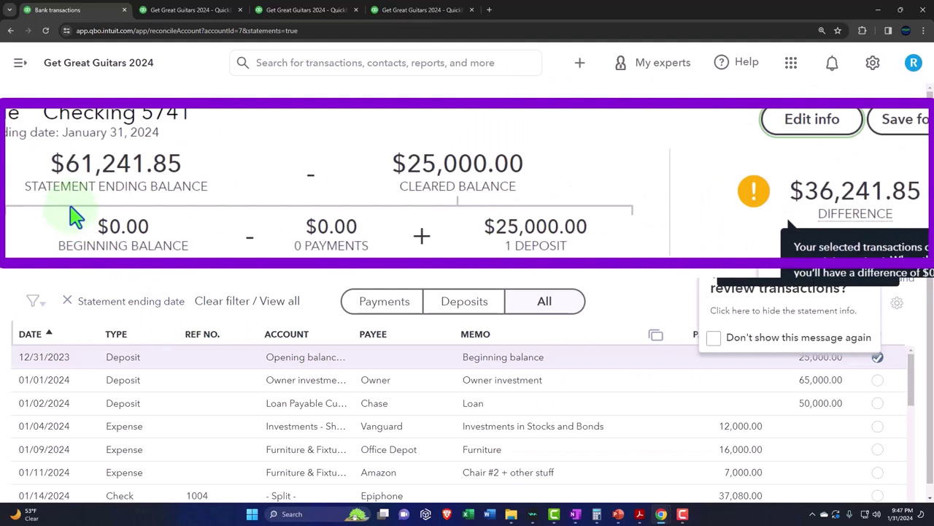
left_click(877, 356)
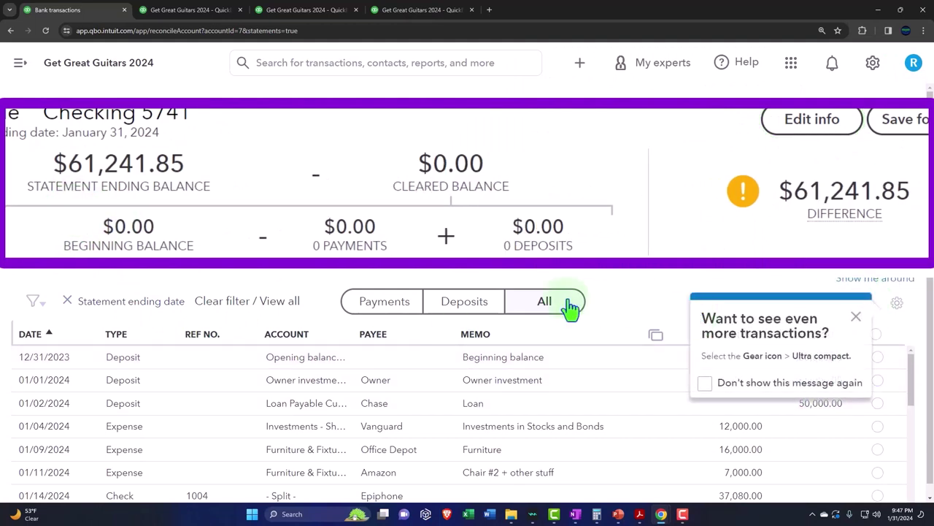
left_click(856, 318)
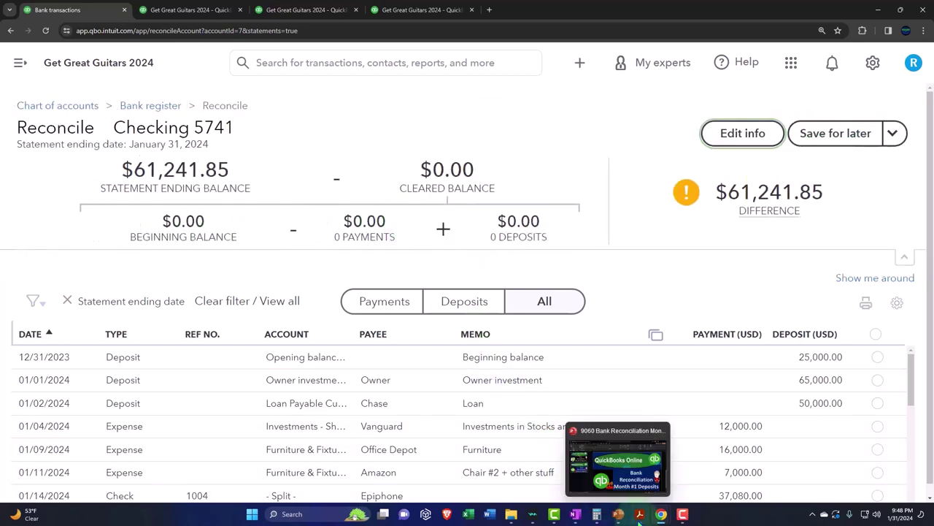
Review the statement's deposits of 65,000.00, 50,000.00, 7,570.85 and 20,500.00 against the reconcile page.
mouse_move(640, 514)
left_click(619, 485)
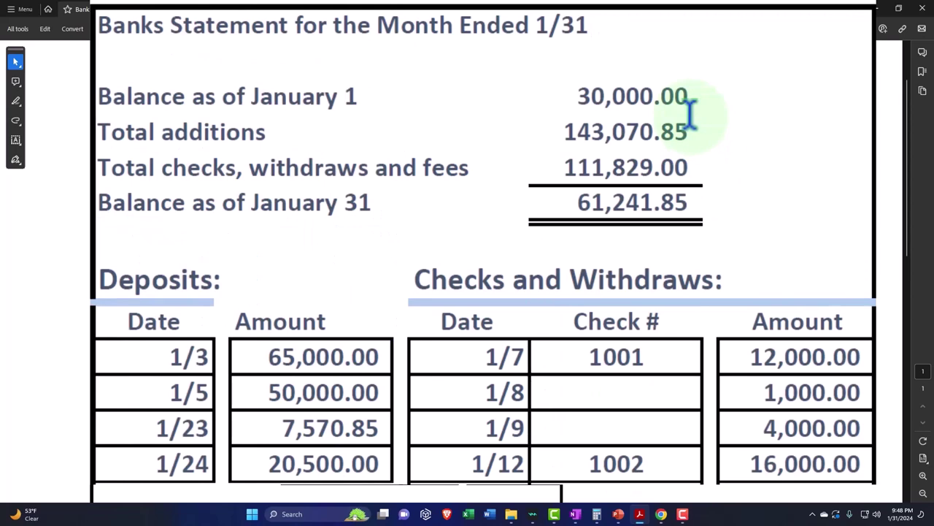
left_click(660, 514)
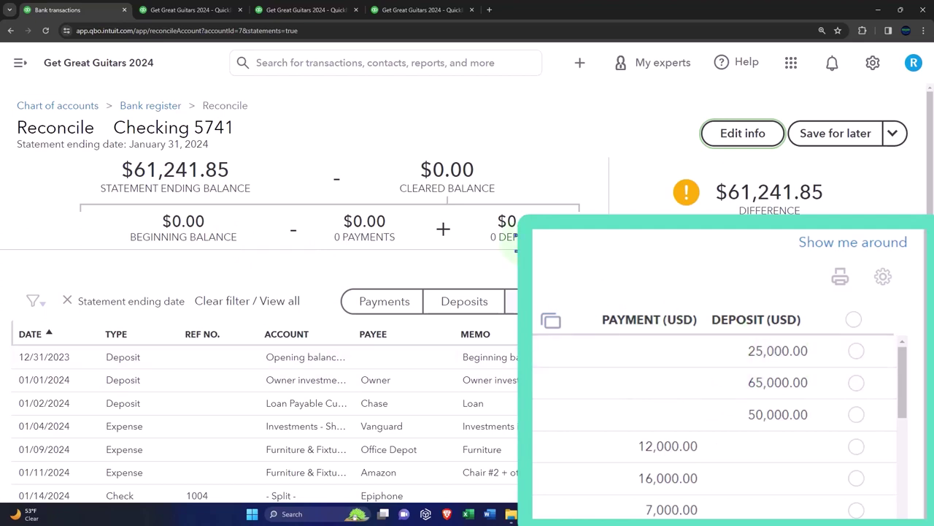
Check the January statement's 143,070.85 total additions, then return to the Checking 5741 reconcile list.
mouse_move(640, 514)
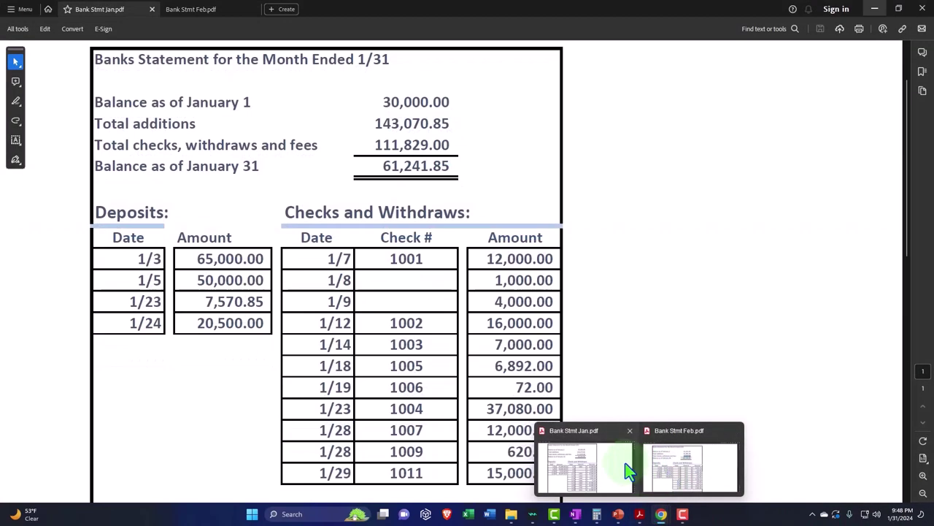
left_click(628, 471)
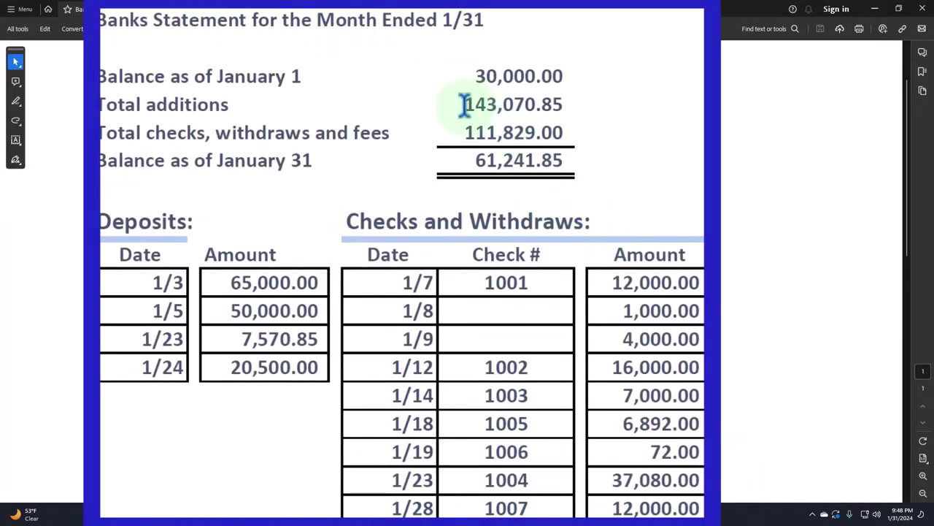
left_click_drag(464, 106, 563, 93)
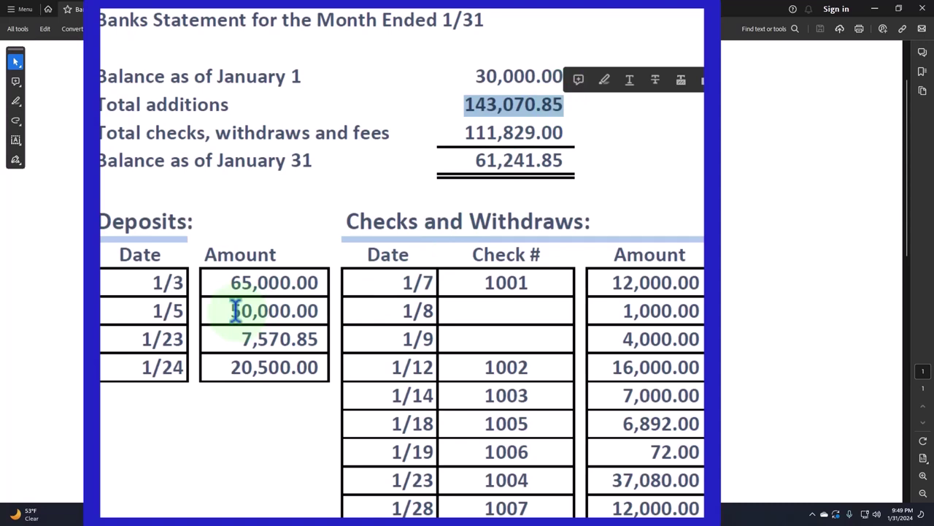
left_click(217, 282)
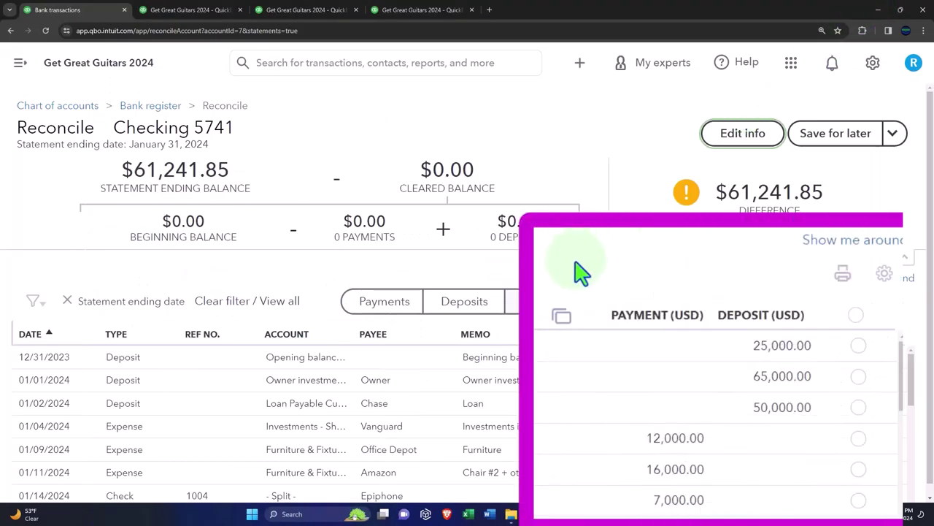
scroll(670, 306, "down", 1)
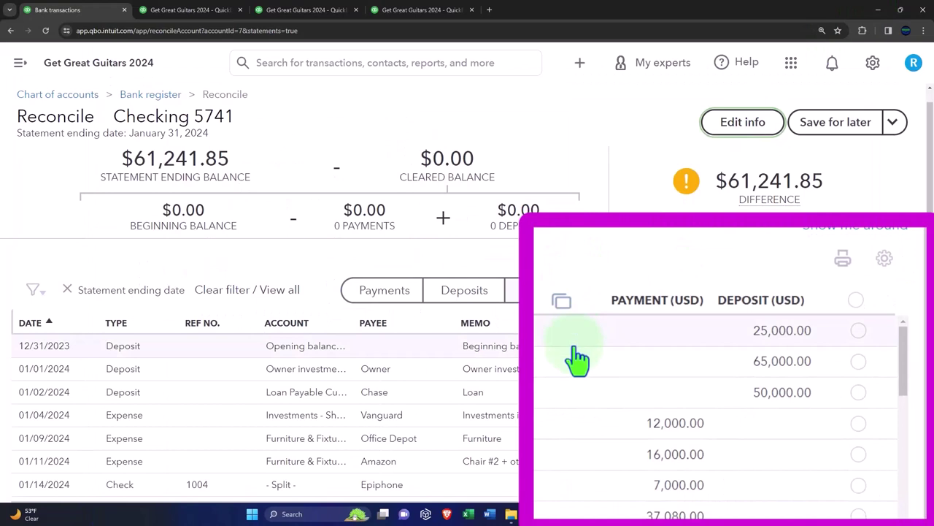